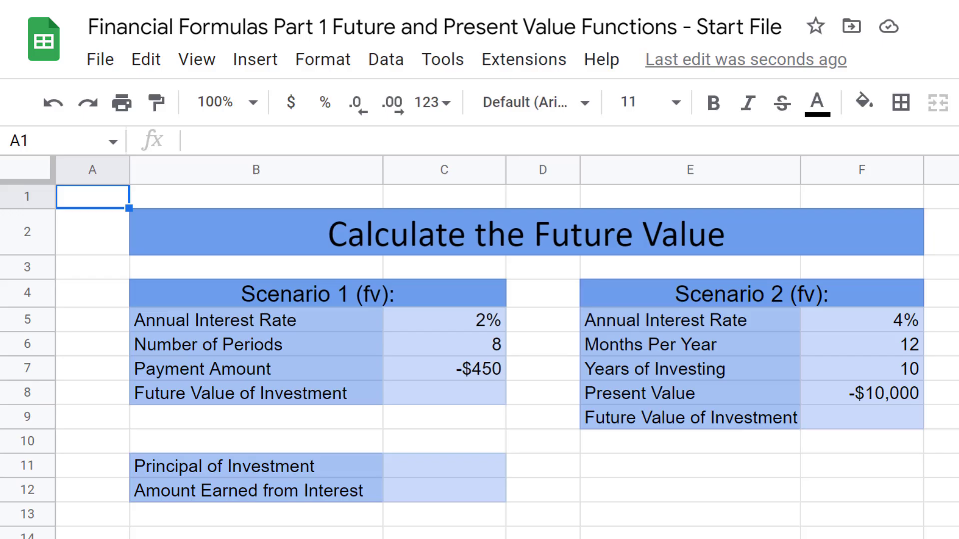
Step: Insert the FV function from the Financial functions list into cell C8
{"action": "left_click", "coordinate": [101, 62]}
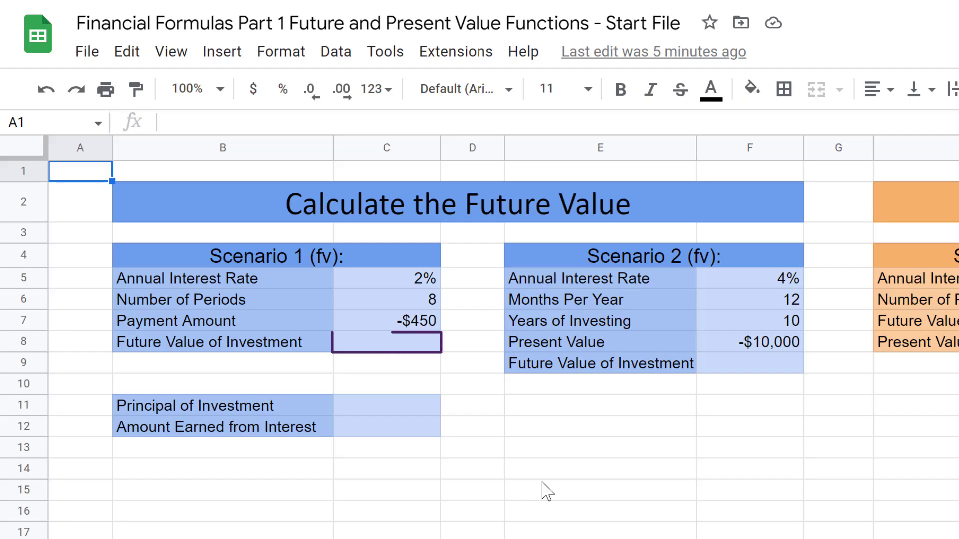
{"action": "double_click", "coordinate": [400, 343]}
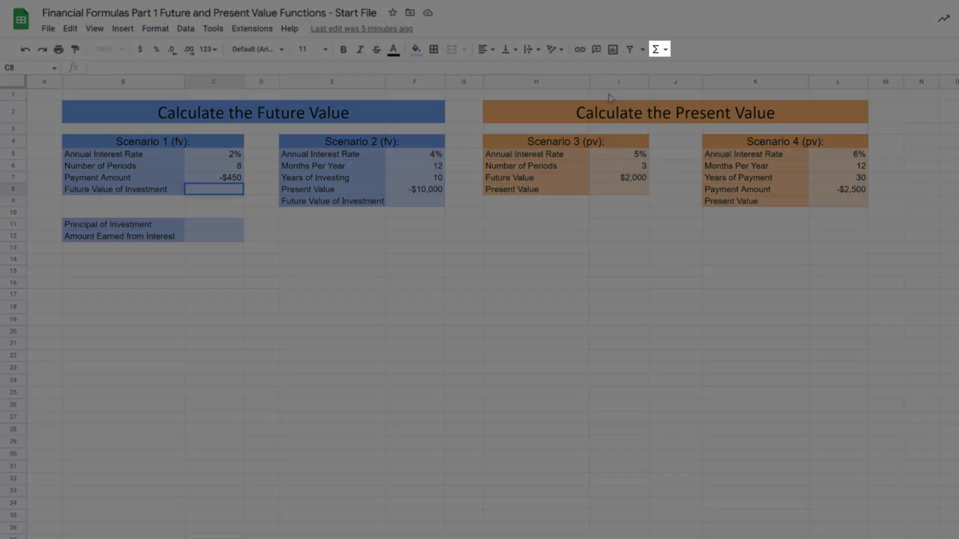
{"action": "left_click", "coordinate": [695, 52]}
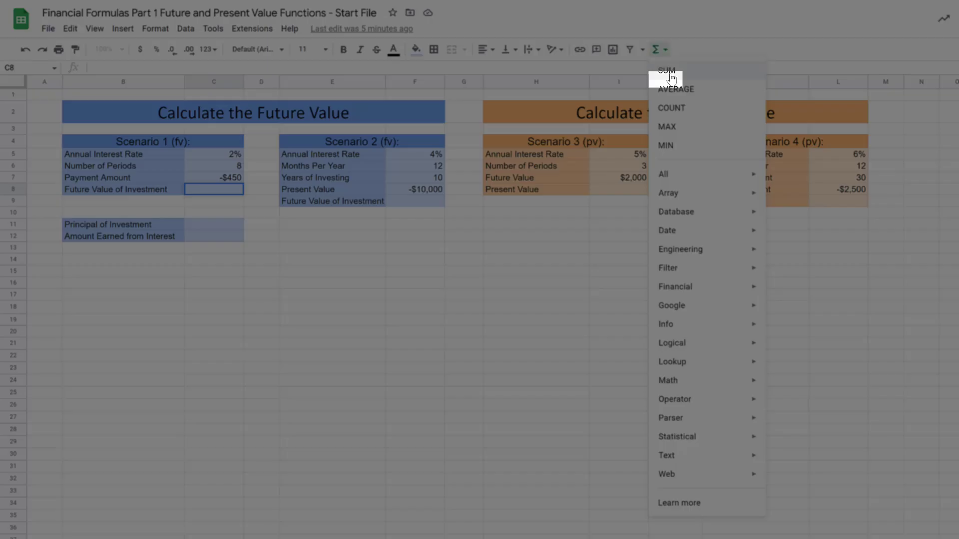
{"action": "mouse_move", "coordinate": [701, 292]}
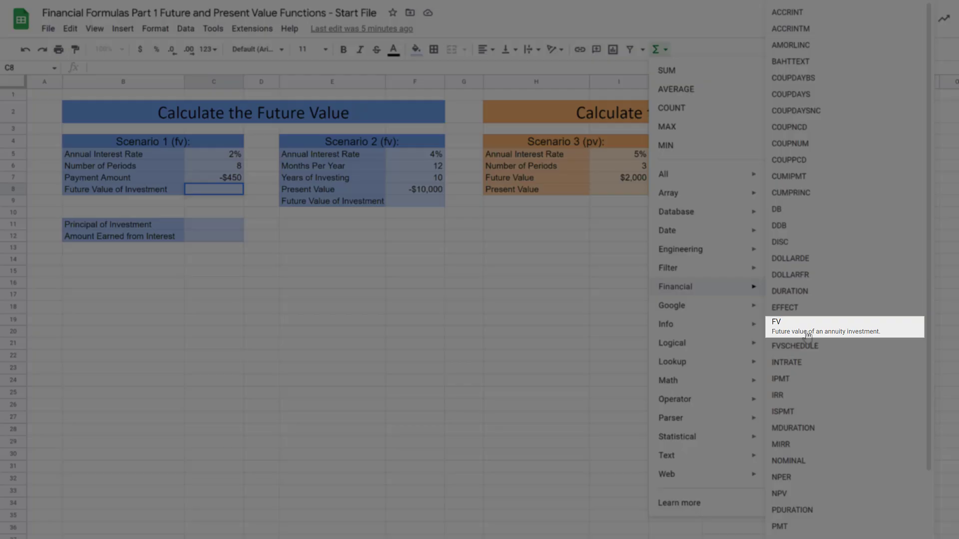
{"action": "left_click", "coordinate": [807, 334]}
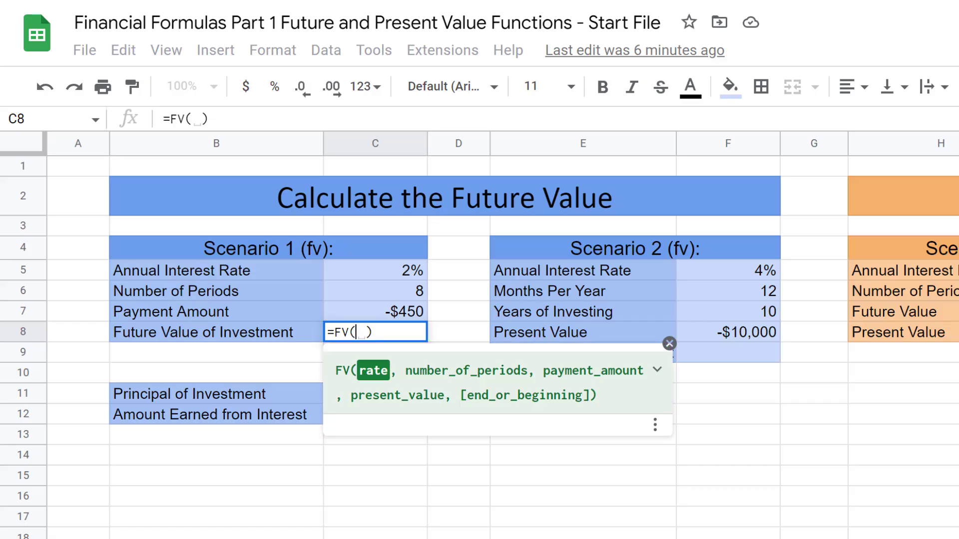
Step: Fill the FV formula with rate C5/C6 and C6 as the number of periods
{"action": "left_click", "coordinate": [669, 343]}
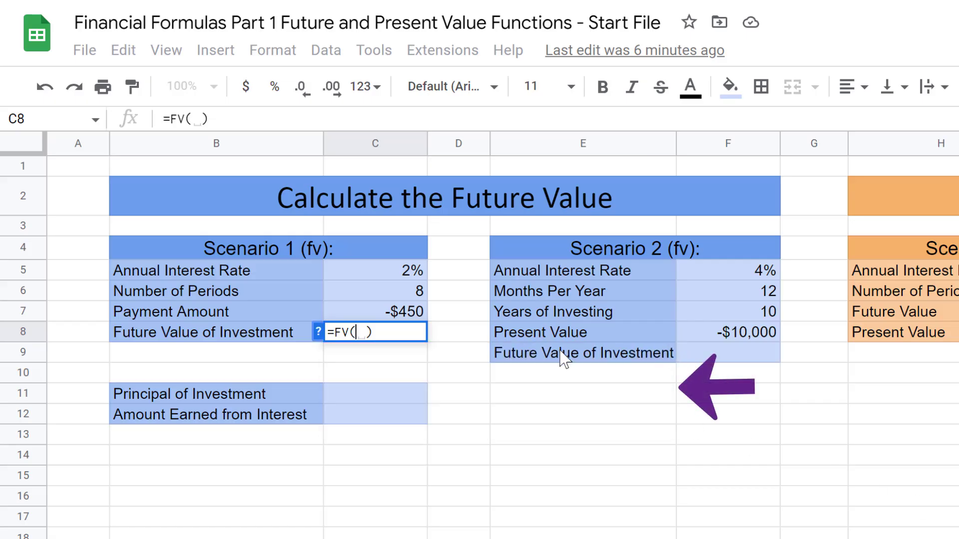
{"action": "left_click", "coordinate": [318, 332]}
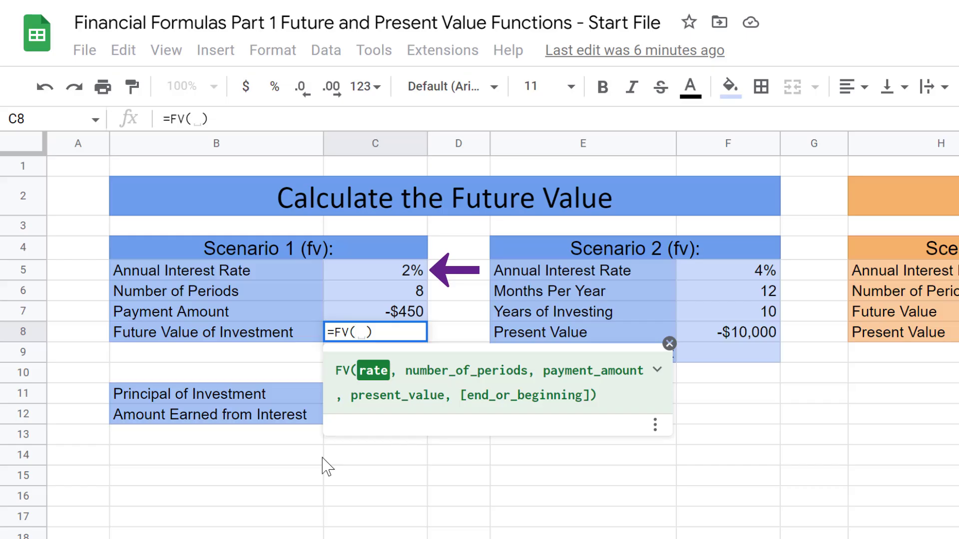
{"action": "left_click", "coordinate": [398, 274]}
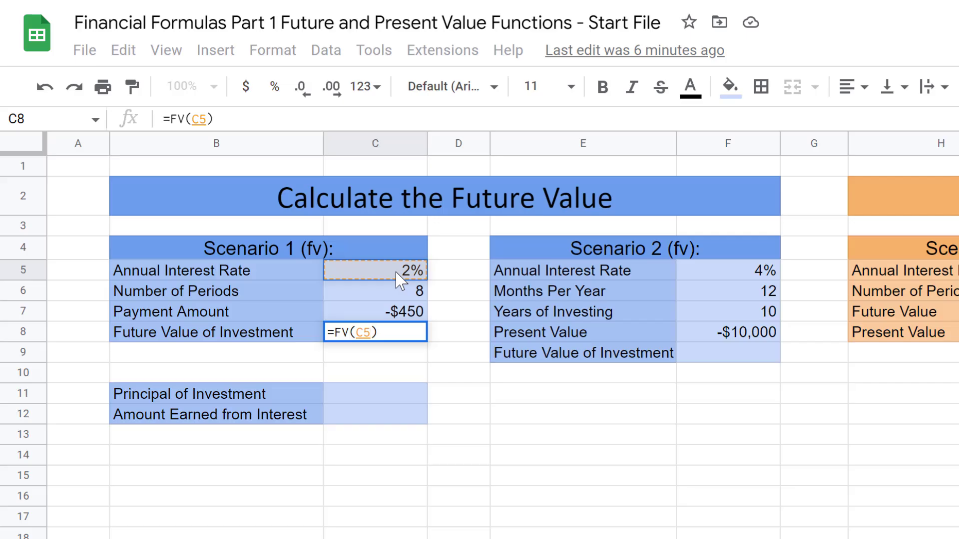
{"action": "type", "text": "/"}
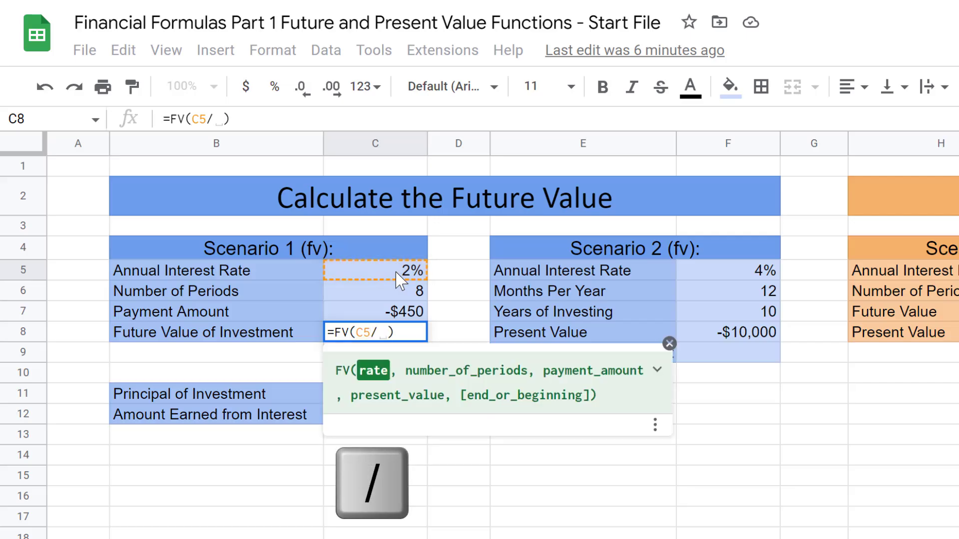
{"action": "left_click", "coordinate": [396, 298]}
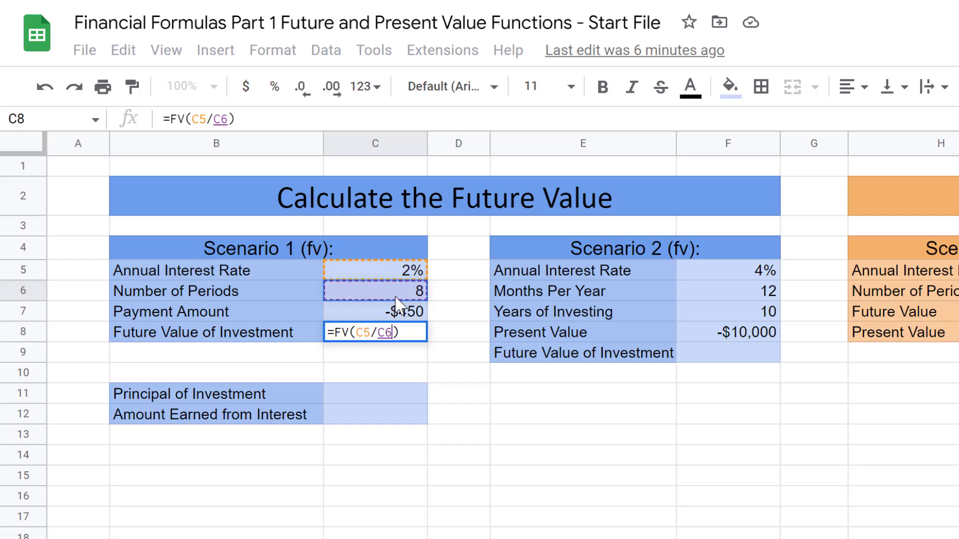
{"action": "type", "text": ","}
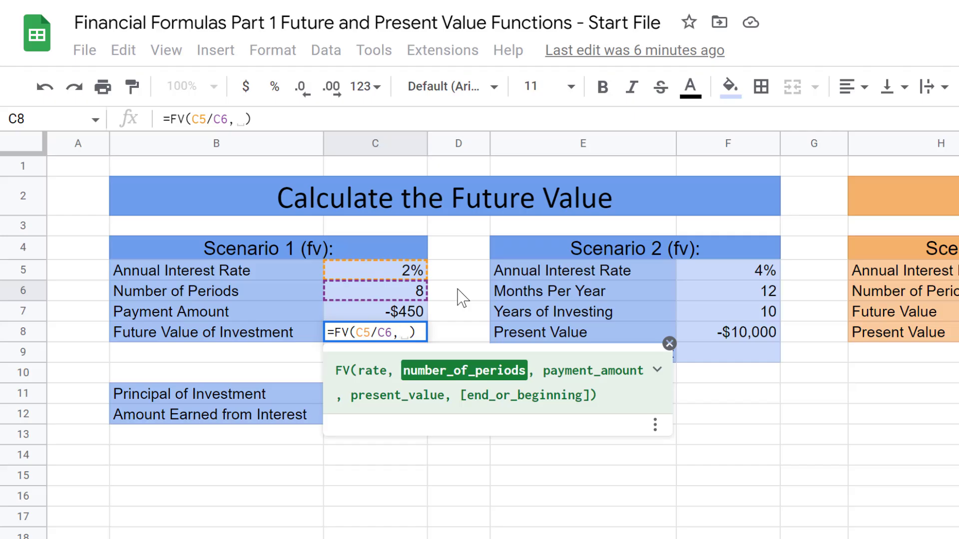
{"action": "left_click", "coordinate": [403, 299]}
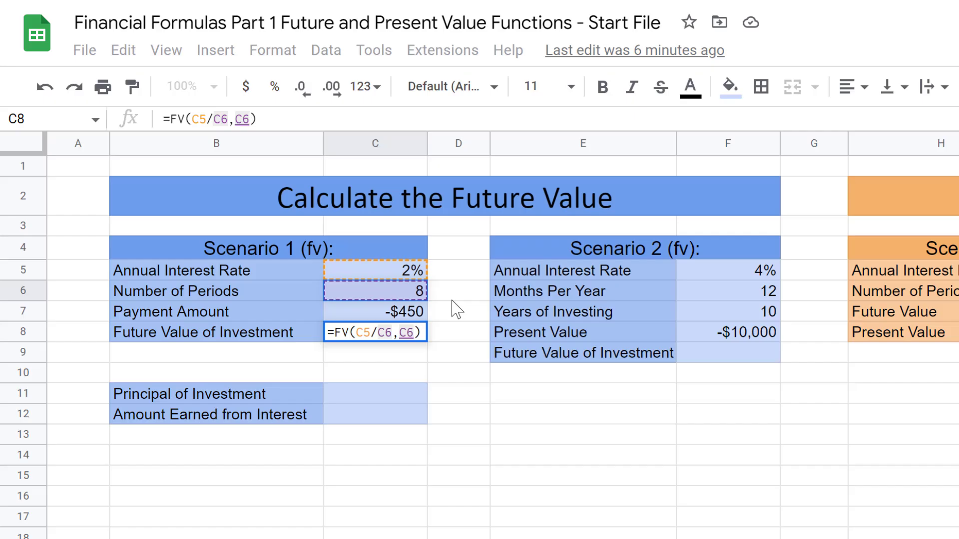
{"action": "type", "text": ","}
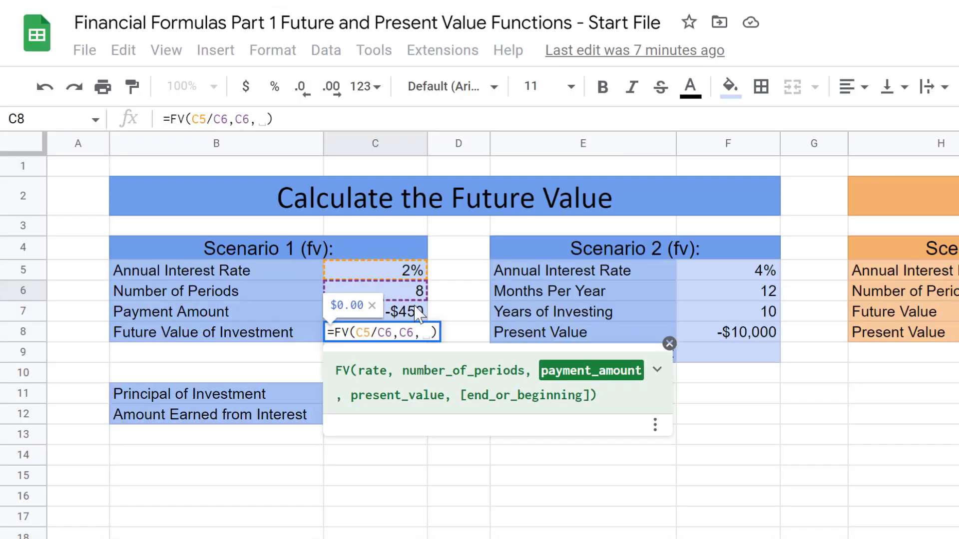
Step: Add payment C7 to the FV formula and commit it, giving $3,631.66
{"action": "left_click", "coordinate": [418, 314]}
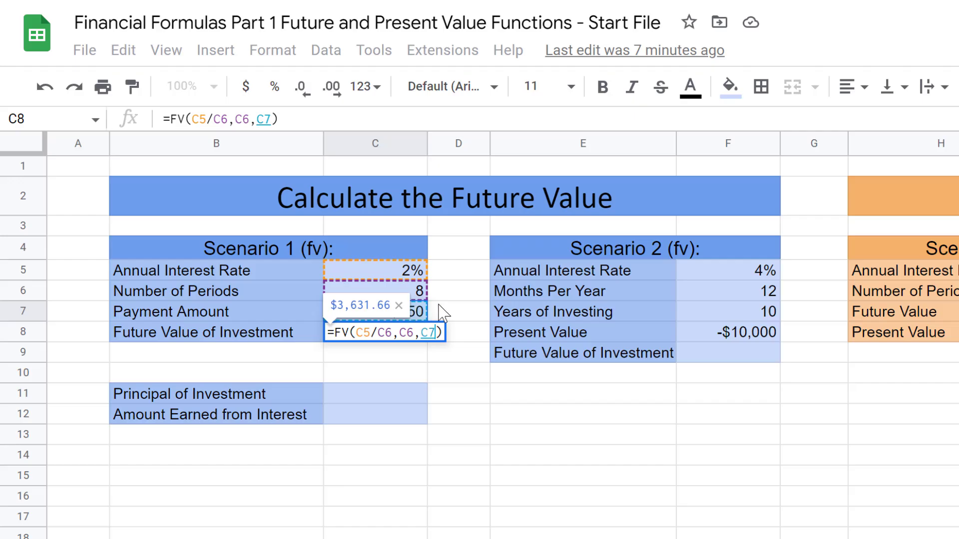
{"action": "type", "text": ","}
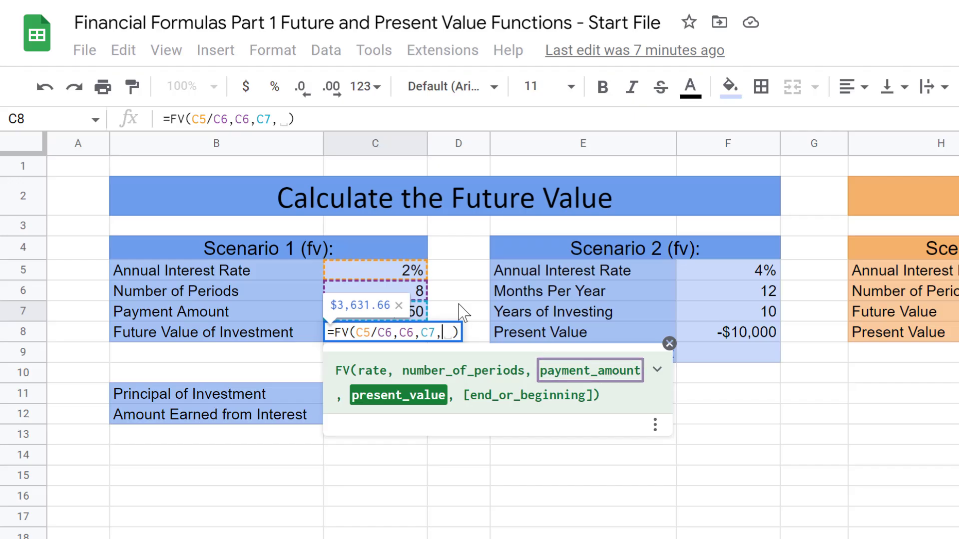
{"action": "type", "text": ",,"}
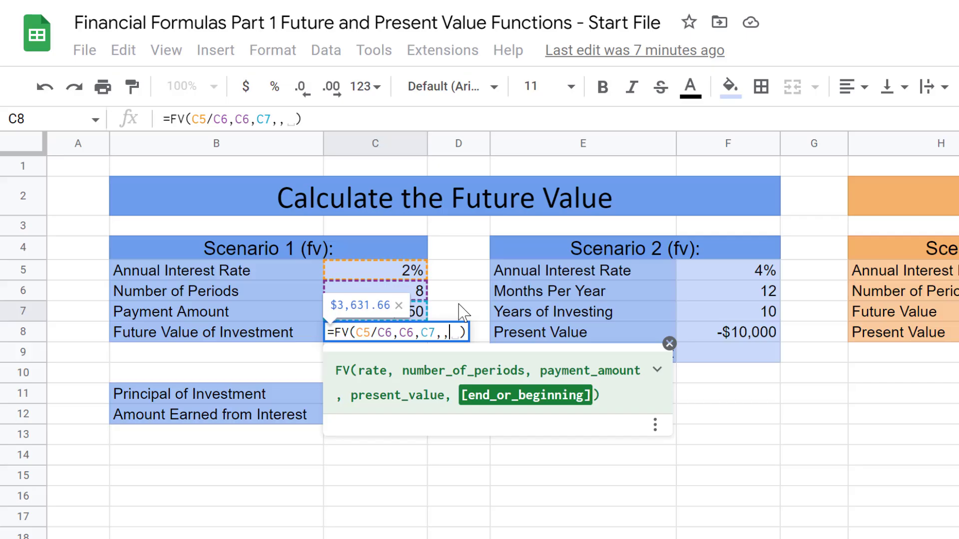
{"action": "key", "text": "Return"}
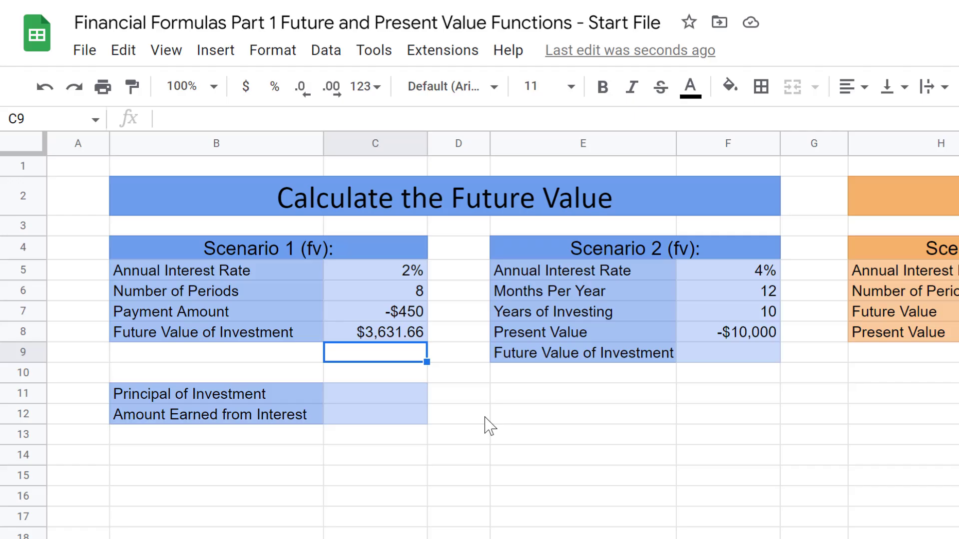
Step: Enter =-C6*C7 in C11 so the principal shows $3,600.00
{"action": "double_click", "coordinate": [367, 397]}
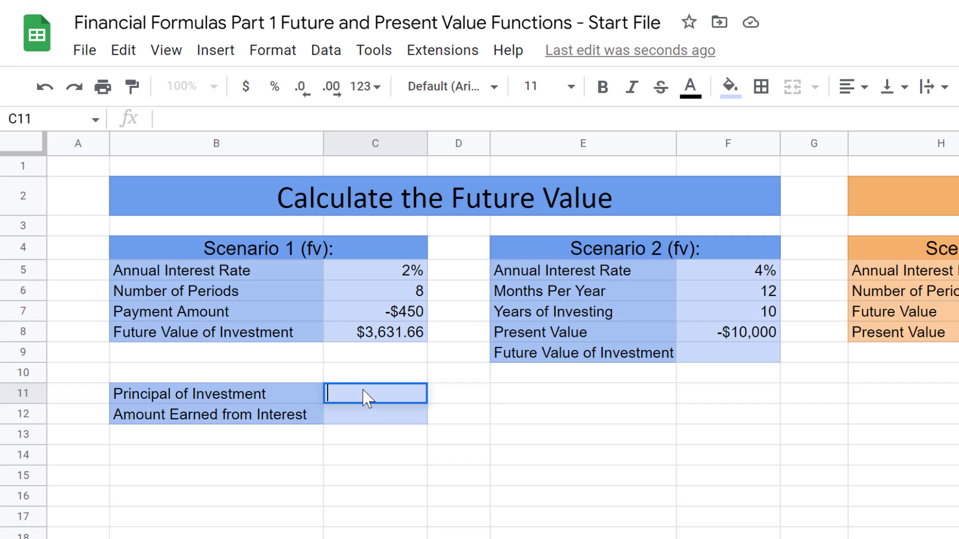
{"action": "type", "text": "="}
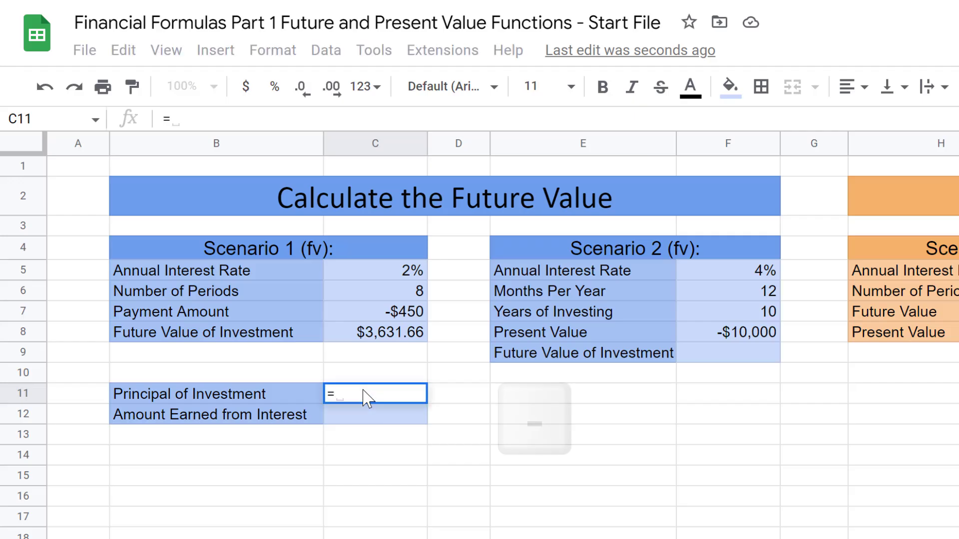
{"action": "type", "text": "-"}
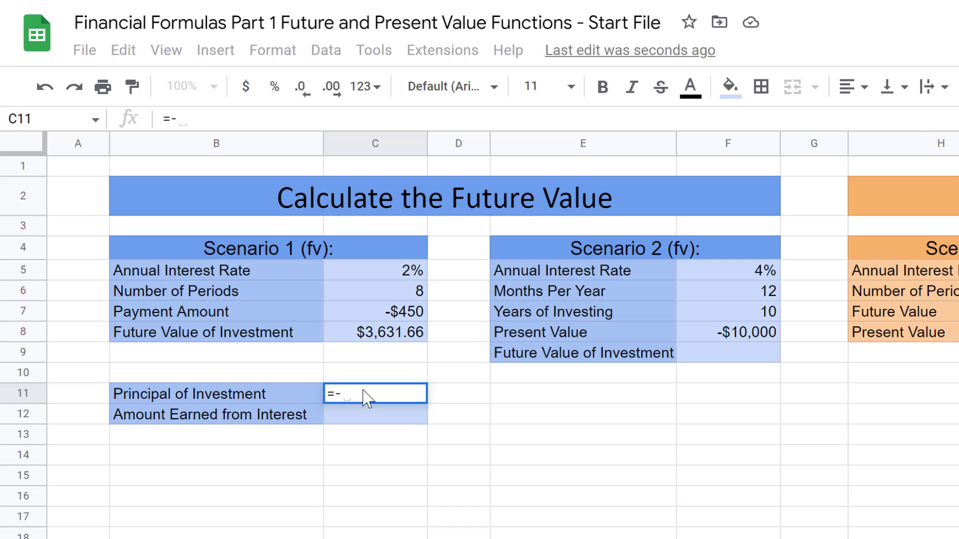
{"action": "left_click", "coordinate": [407, 295]}
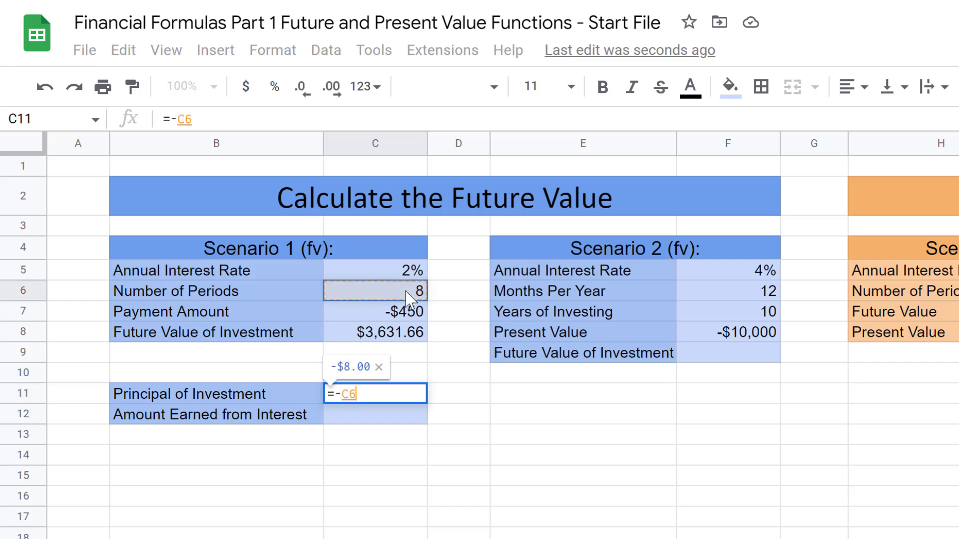
{"action": "type", "text": "*"}
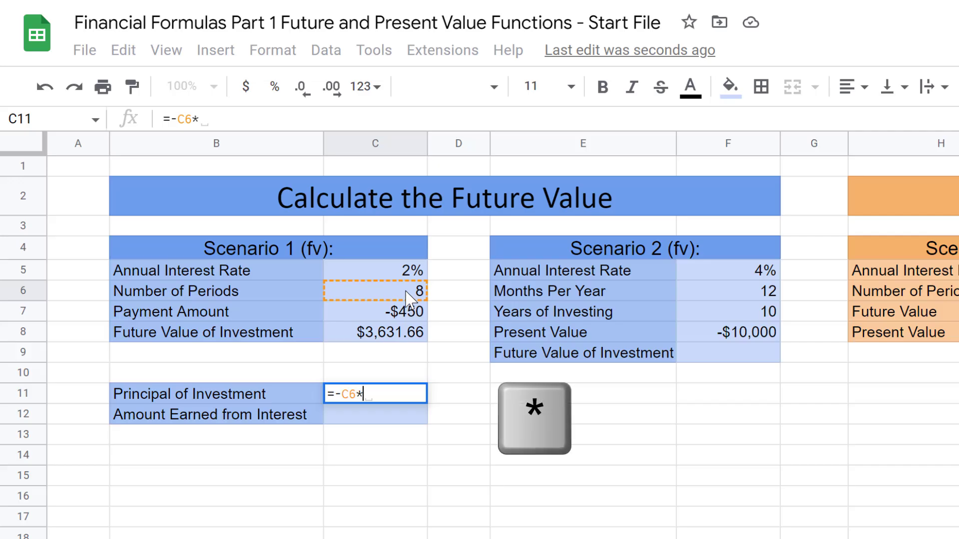
{"action": "left_click", "coordinate": [410, 313]}
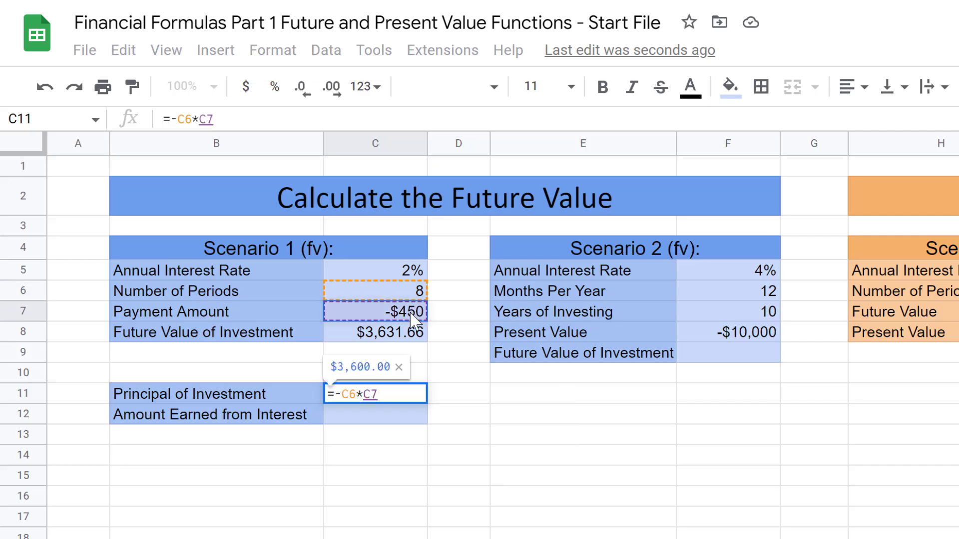
{"action": "key", "text": "Return"}
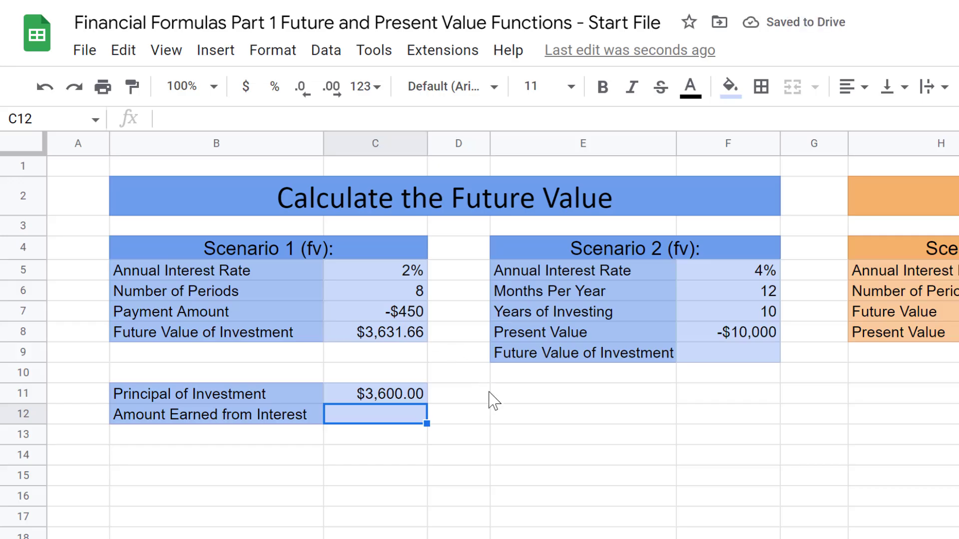
Step: Enter =C8-C11 in C12 so the interest earned shows $31.66
{"action": "double_click", "coordinate": [396, 420]}
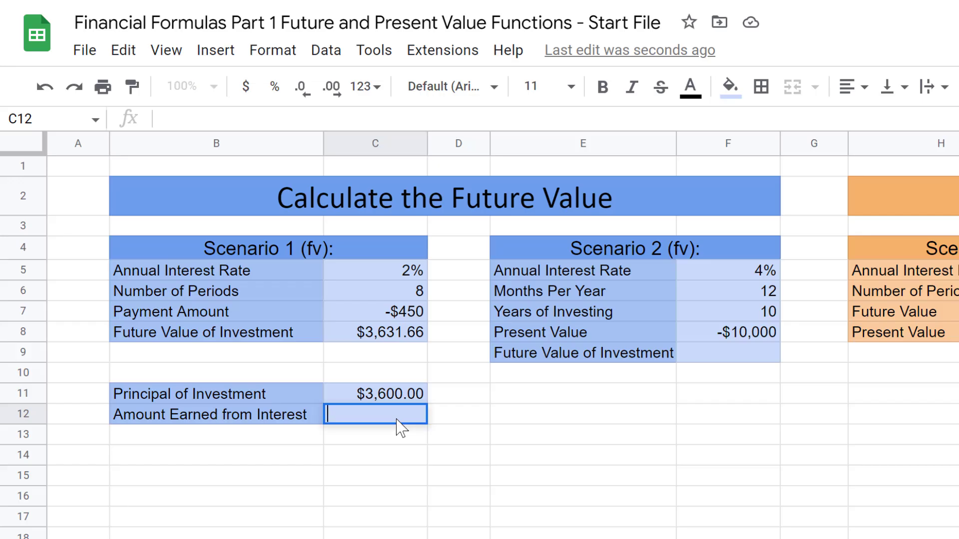
{"action": "type", "text": "="}
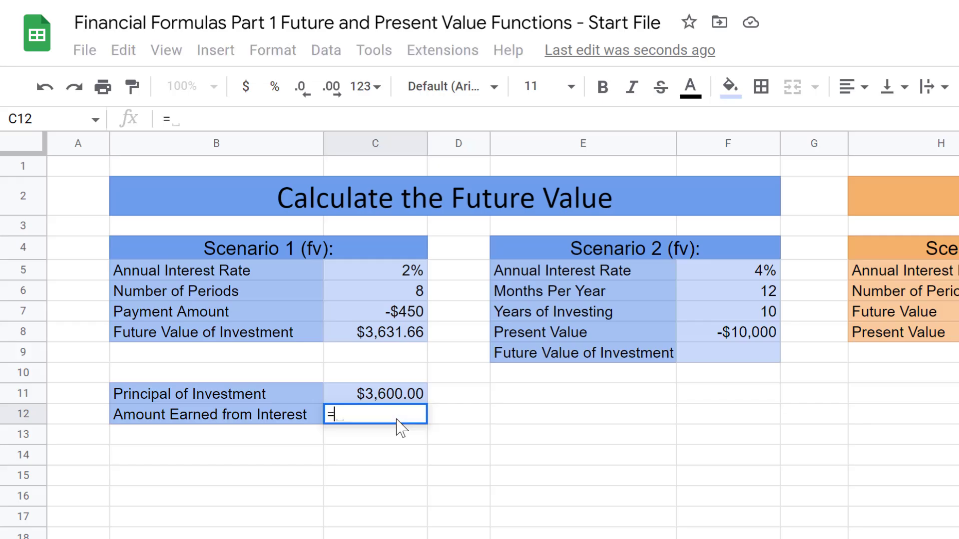
{"action": "left_click", "coordinate": [412, 342]}
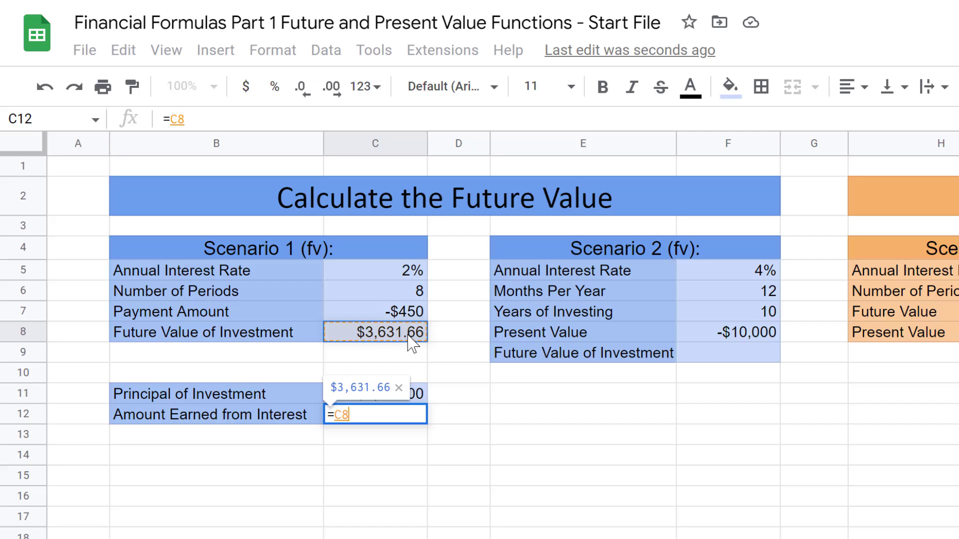
{"action": "type", "text": "-"}
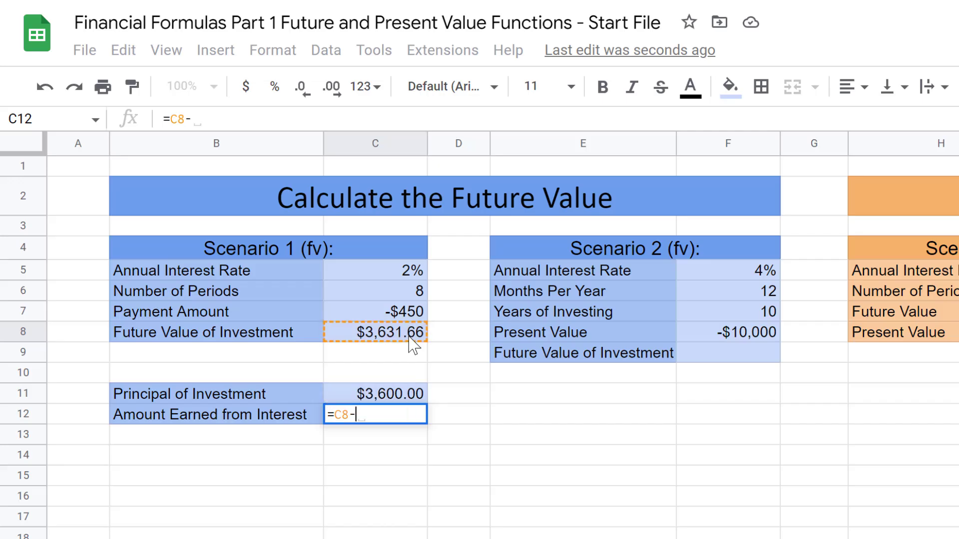
{"action": "left_click", "coordinate": [400, 402]}
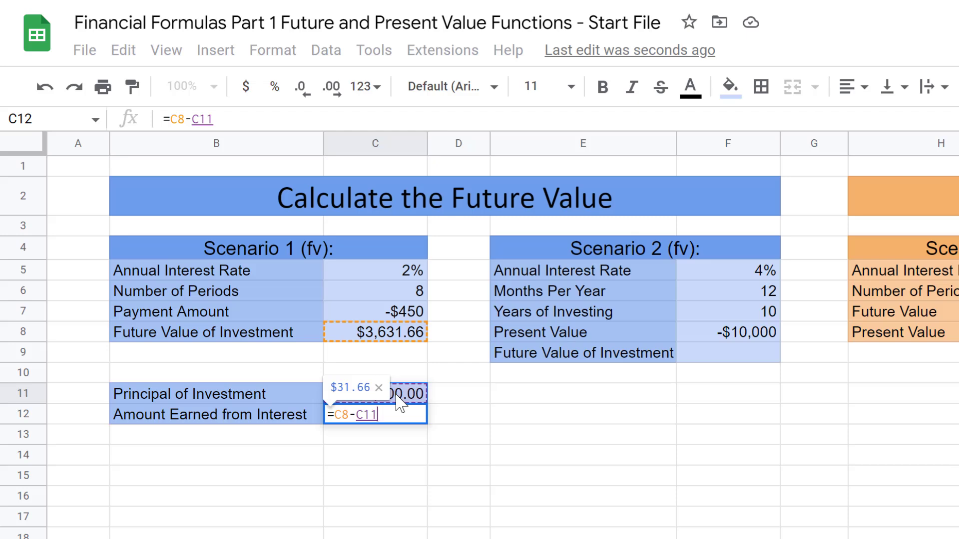
{"action": "key", "text": "Return"}
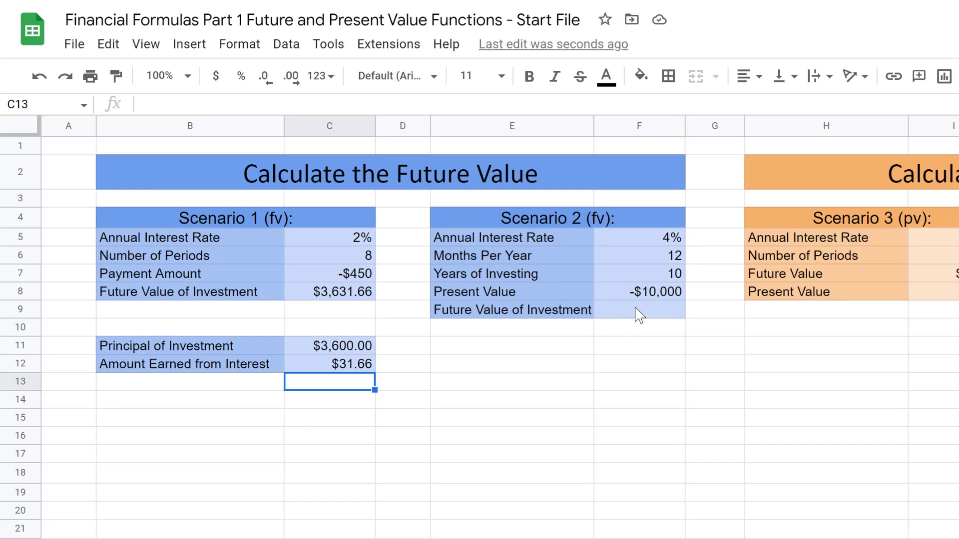
Step: Start an FV formula in F9 with monthly rate F5/F6
{"action": "left_click", "coordinate": [729, 358]}
{"action": "double_click", "coordinate": [639, 314]}
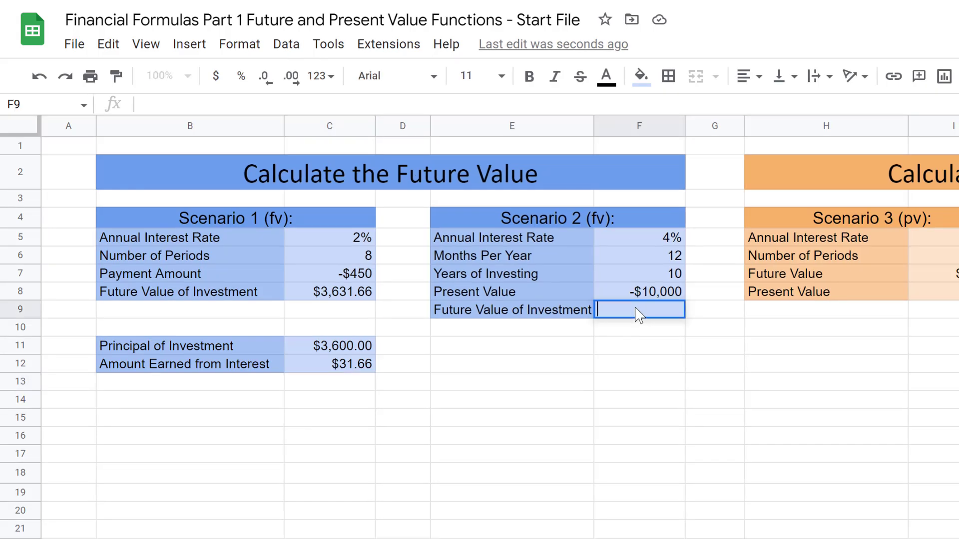
{"action": "type", "text": "="}
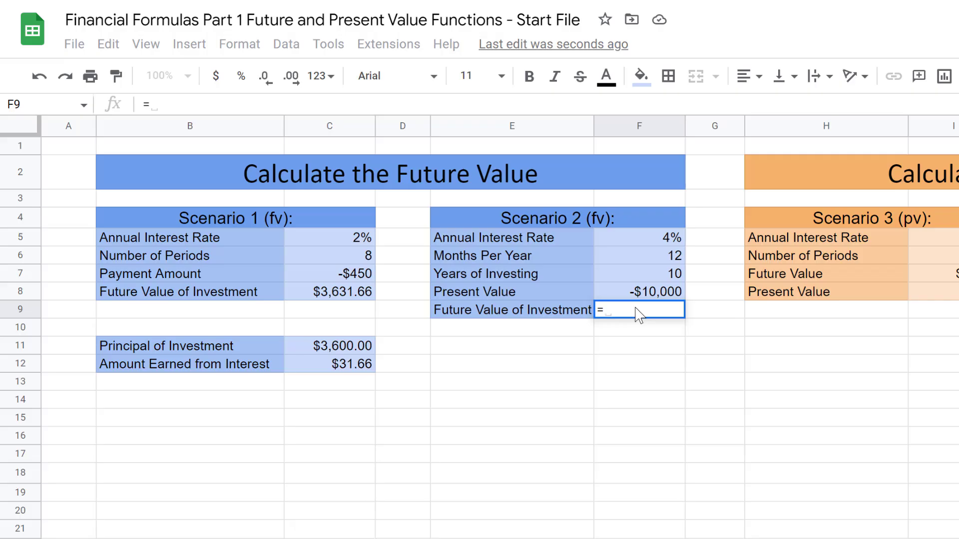
{"action": "type", "text": "FV"}
{"action": "key", "text": "Tab"}
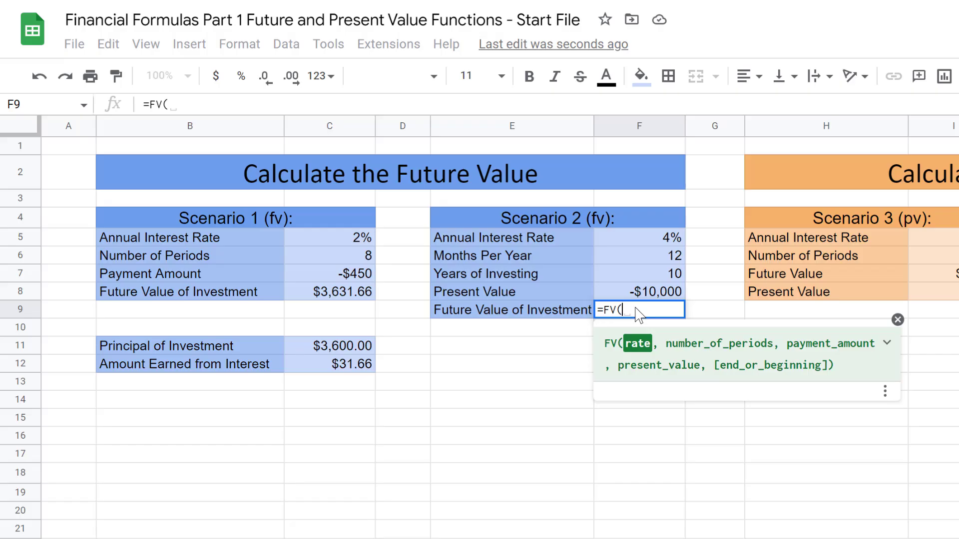
{"action": "left_click", "coordinate": [662, 242]}
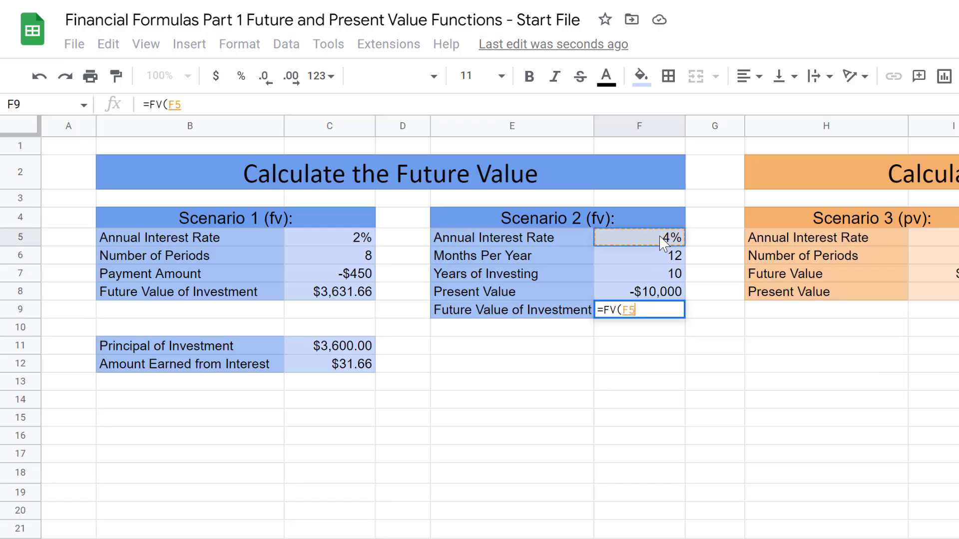
{"action": "type", "text": "/"}
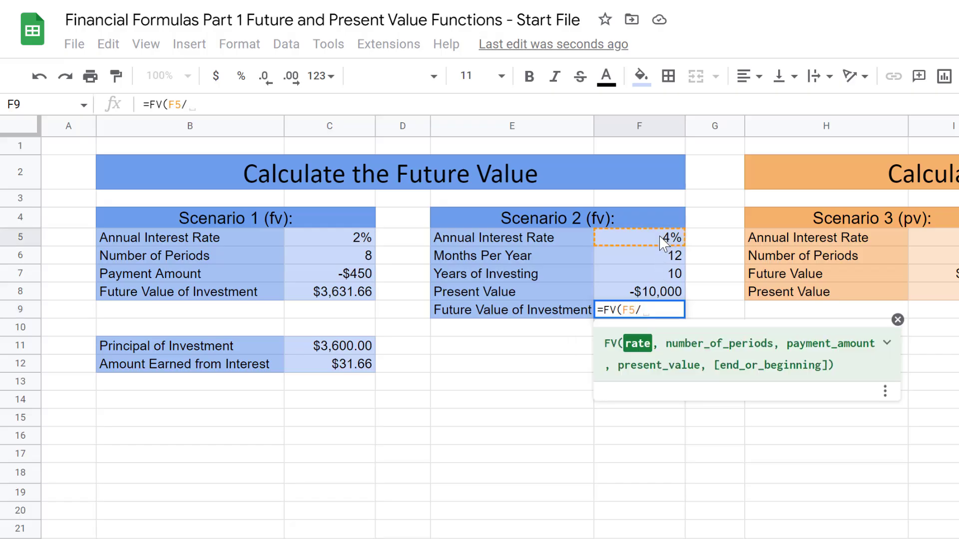
{"action": "left_click", "coordinate": [666, 259]}
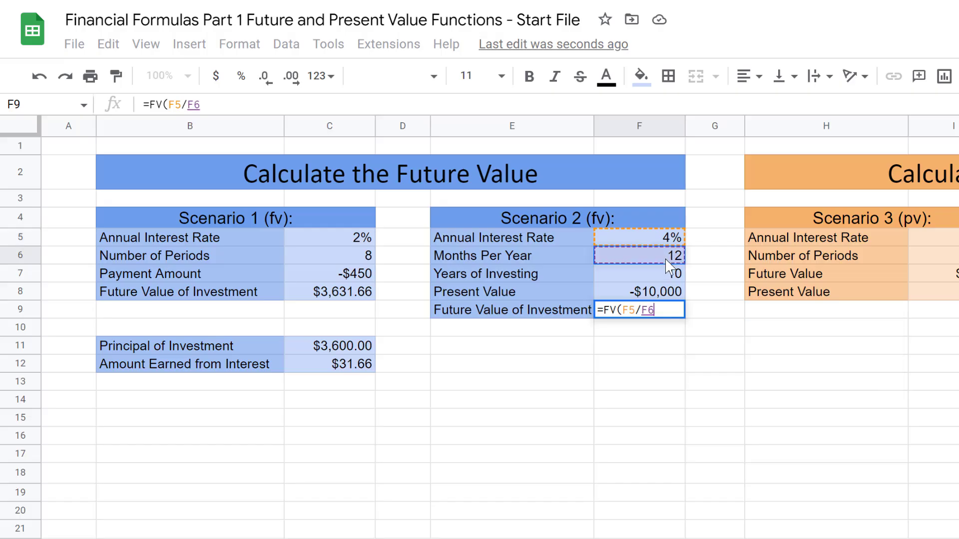
{"action": "type", "text": ","}
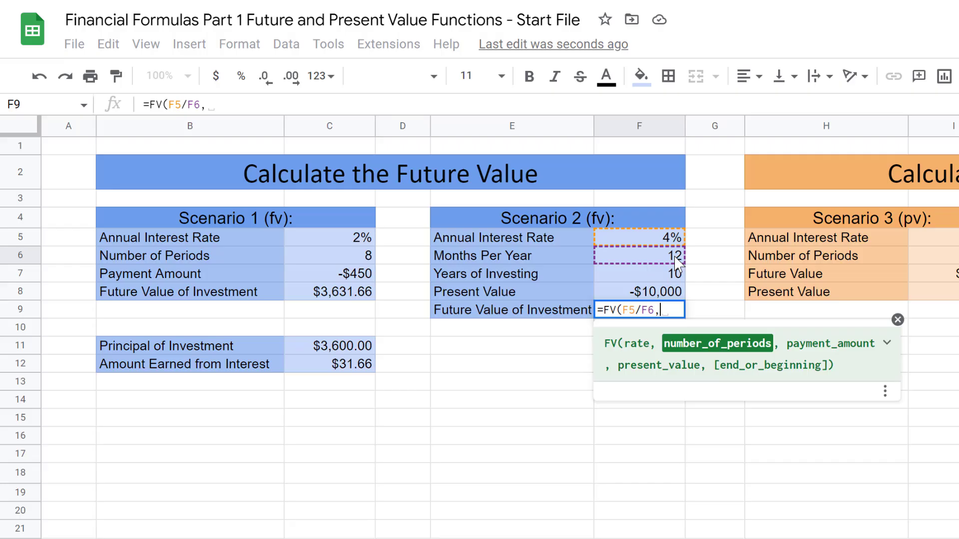
Step: Finish the formula with periods F7*F6 and present value F8, returning $14,908.33
{"action": "left_click", "coordinate": [675, 278]}
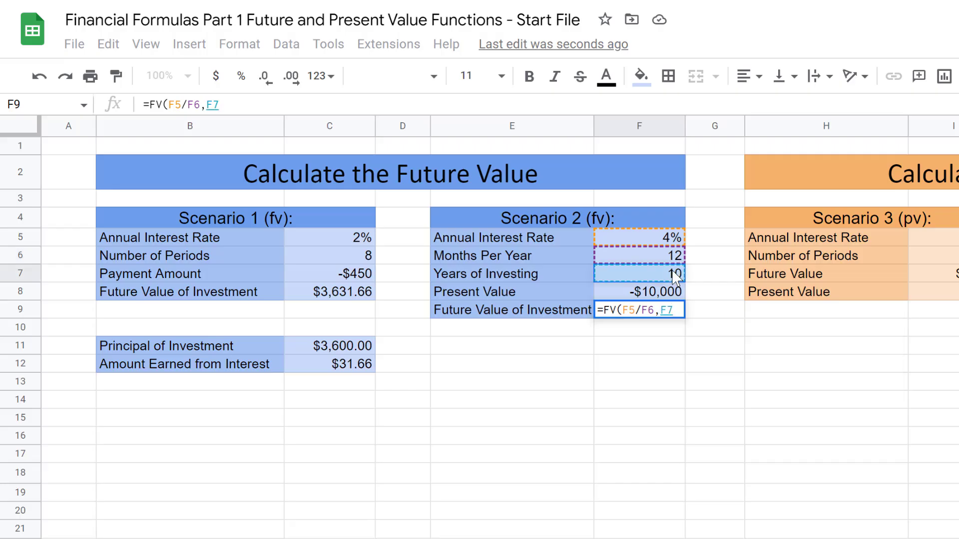
{"action": "type", "text": "*"}
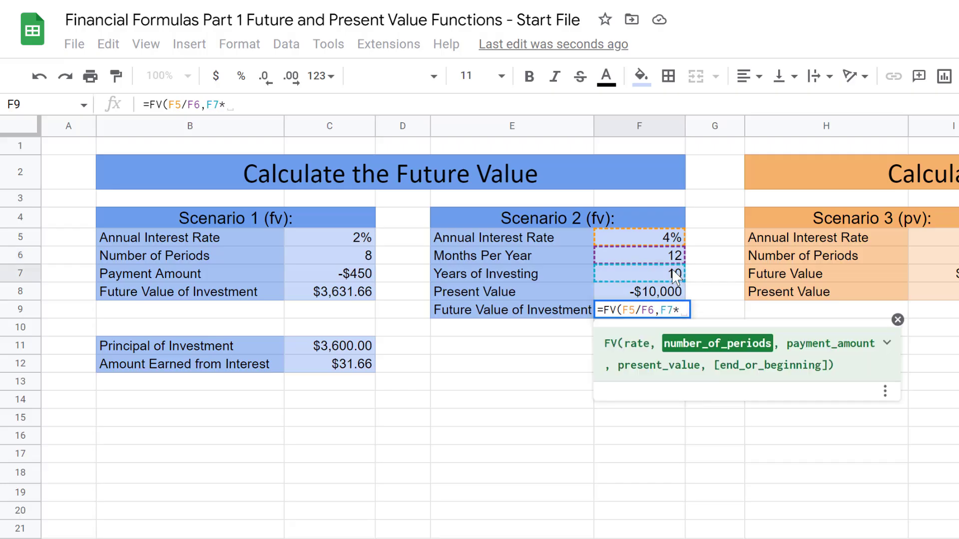
{"action": "left_click", "coordinate": [674, 255]}
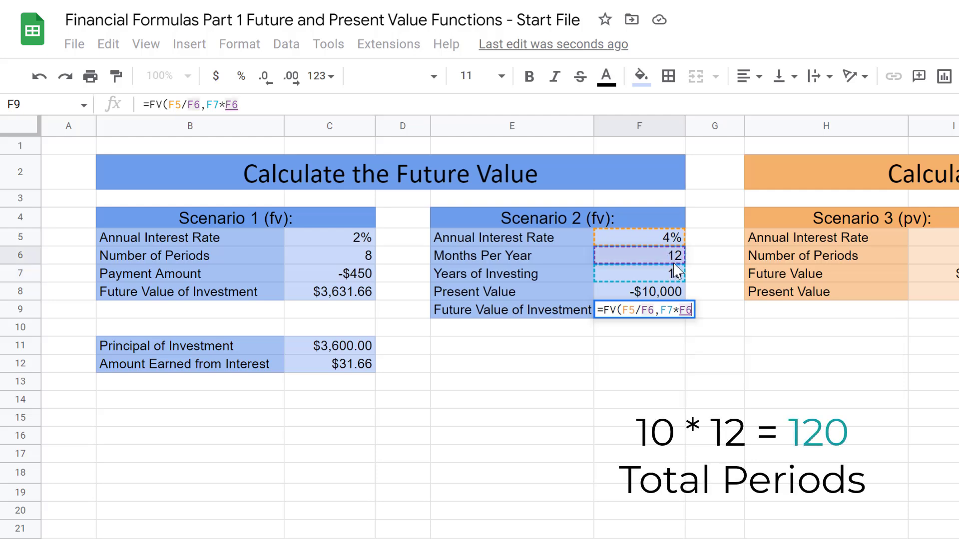
{"action": "type", "text": ","}
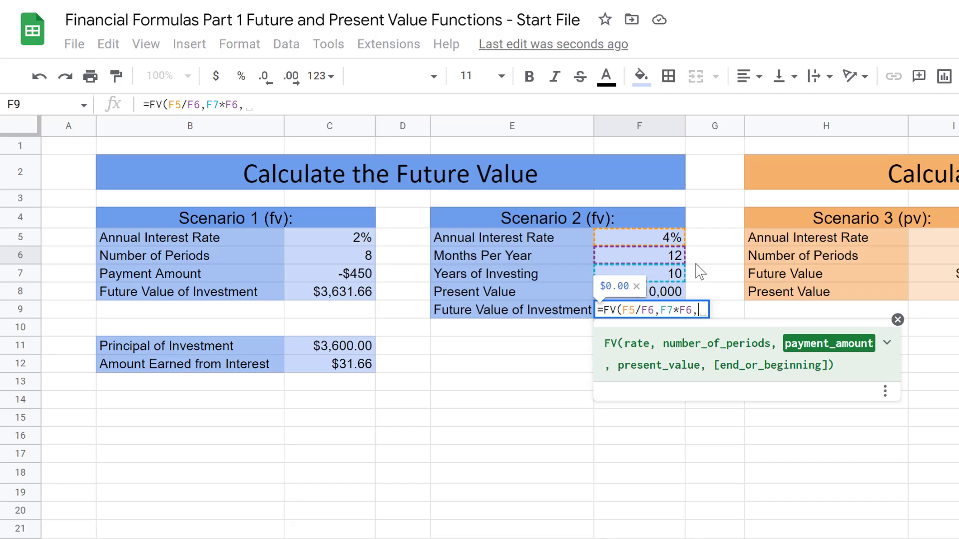
{"action": "type", "text": ","}
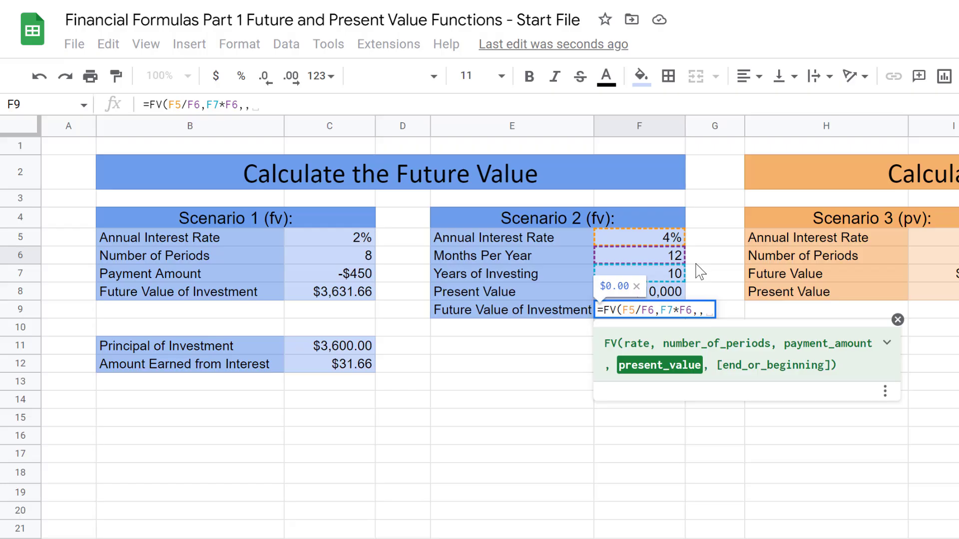
{"action": "left_click", "coordinate": [667, 295]}
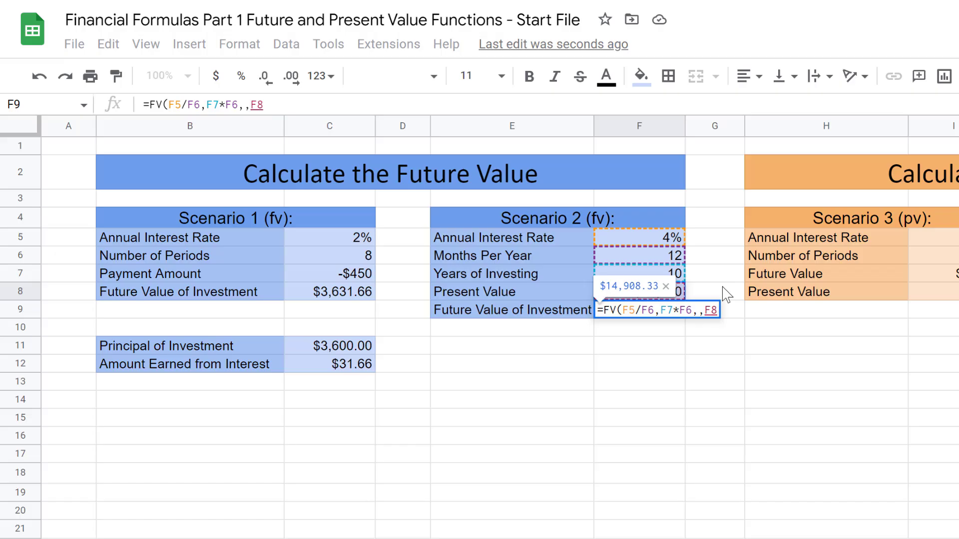
{"action": "type", "text": ","}
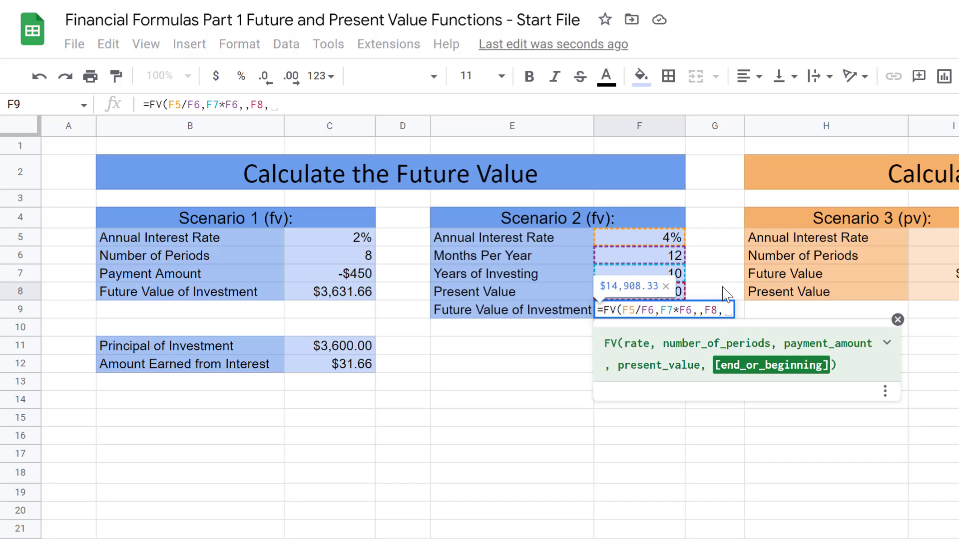
{"action": "key", "text": "Return"}
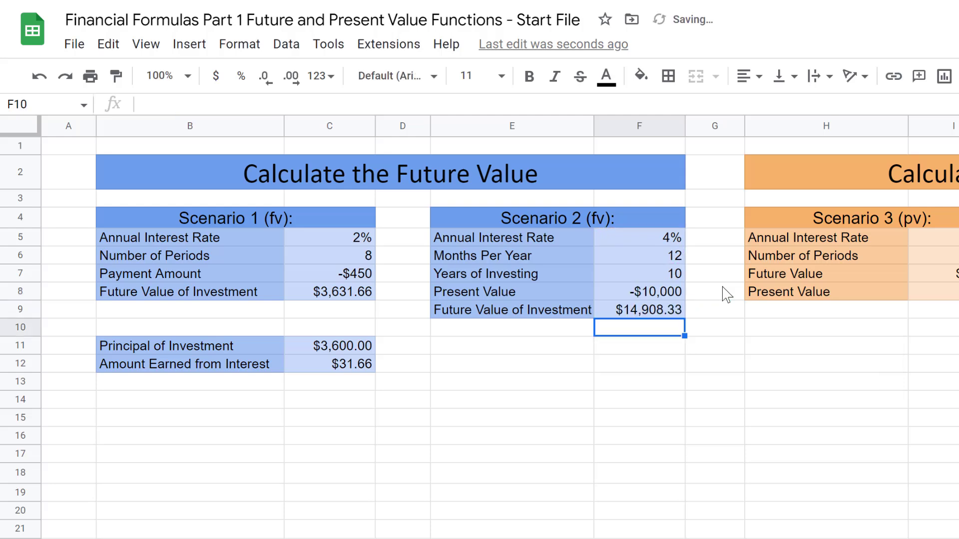